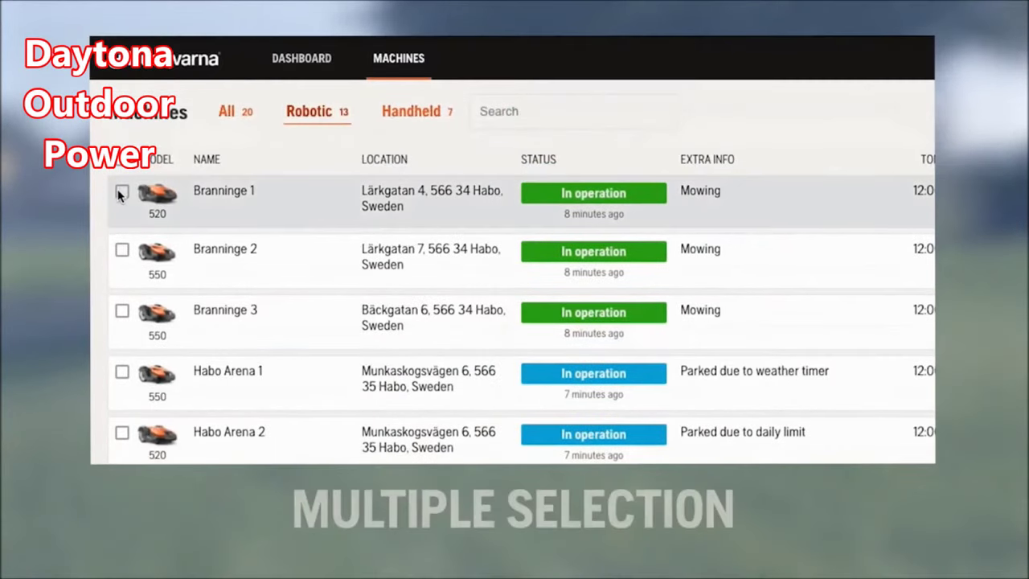
Select Branninge 1 and 2, then all 13 robotic mowers, and send them a park command.
{"action": "left_click", "coordinate": [121, 194]}
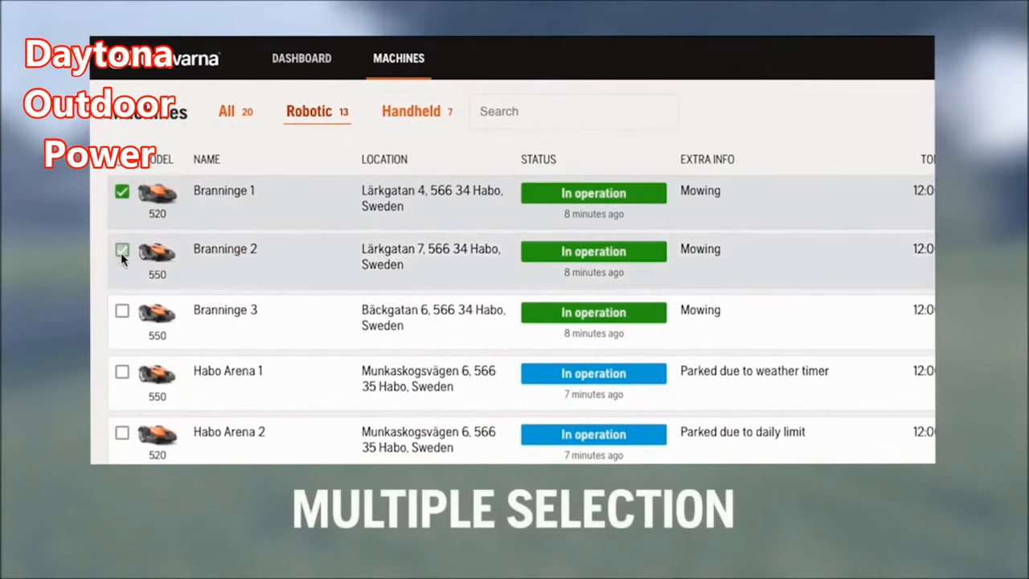
{"action": "left_click", "coordinate": [122, 253]}
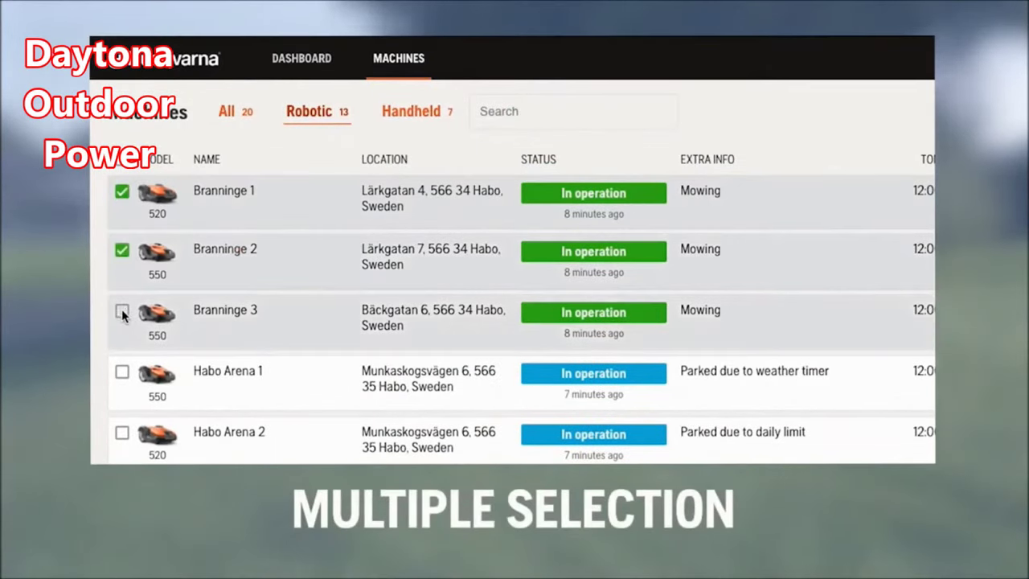
{"action": "left_click", "coordinate": [122, 159]}
{"action": "scroll", "coordinate": [514, 289], "scroll_direction": "down", "scroll_amount": 5}
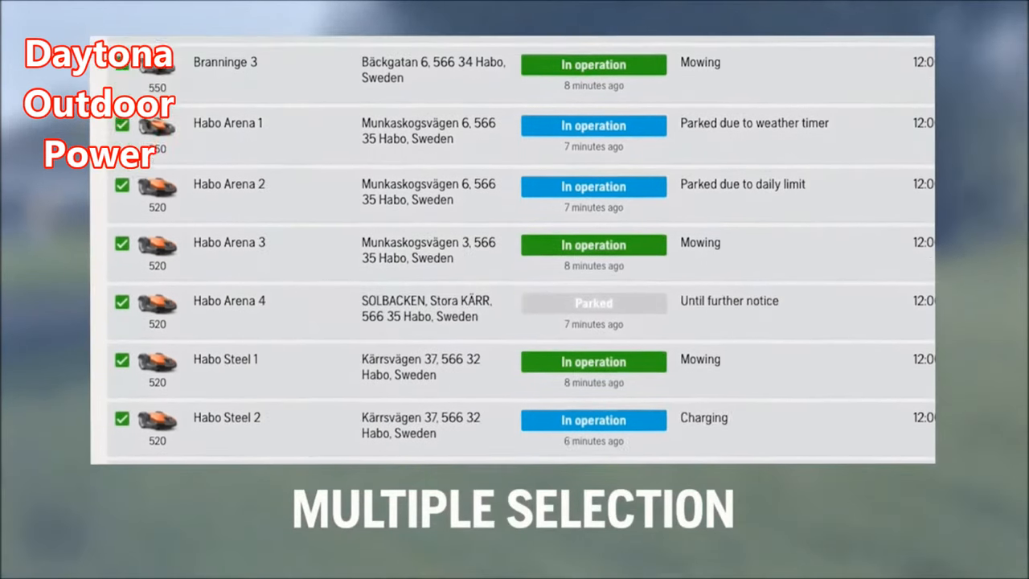
{"action": "scroll", "coordinate": [532, 200], "scroll_direction": "down", "scroll_amount": 3}
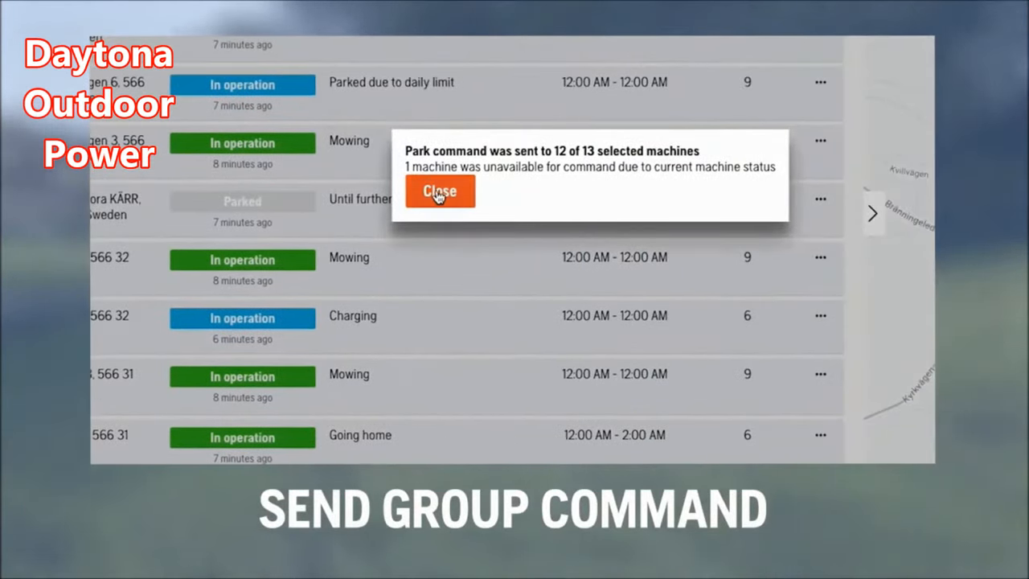
{"action": "left_click", "coordinate": [439, 193]}
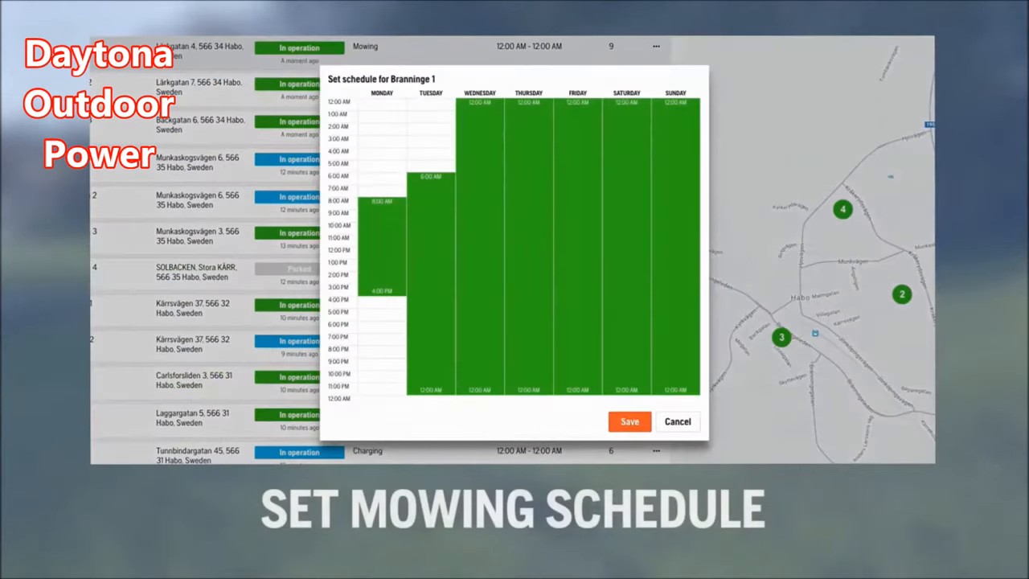
Set Branninge 1's Wednesday mowing to start at 5:00 AM and save the weekly schedule.
{"action": "left_click", "coordinate": [480, 241]}
{"action": "left_click", "coordinate": [541, 141]}
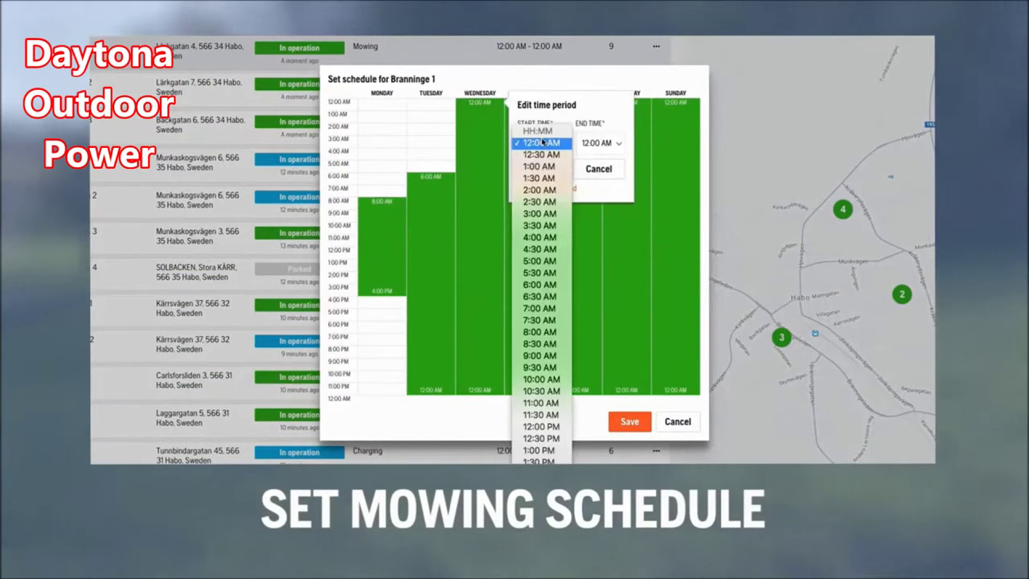
{"action": "left_click", "coordinate": [540, 261]}
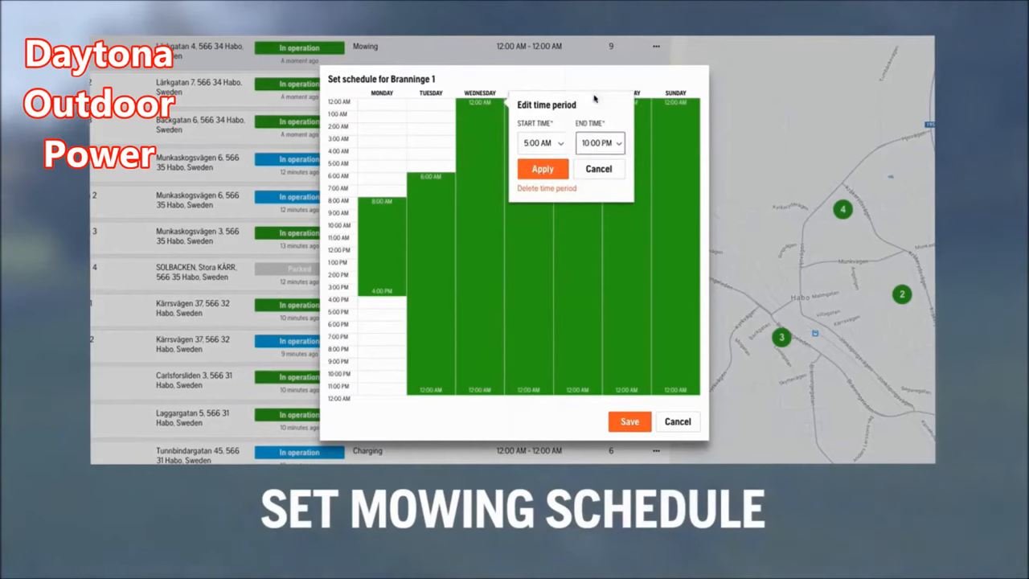
{"action": "left_click", "coordinate": [543, 168]}
{"action": "left_click", "coordinate": [628, 421]}
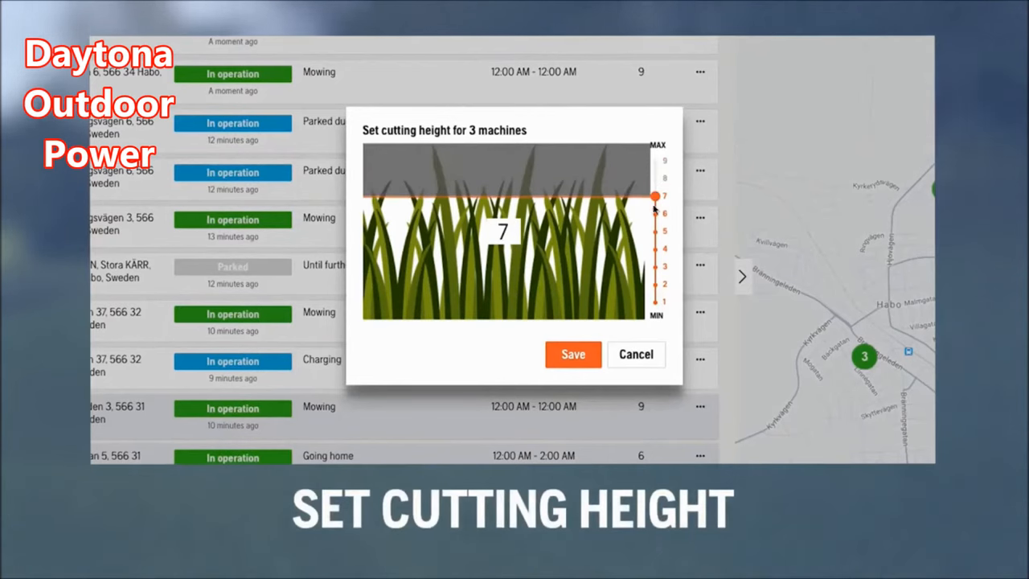
Send cutting height 7 to the three selected mowers.
{"action": "left_click", "coordinate": [574, 355]}
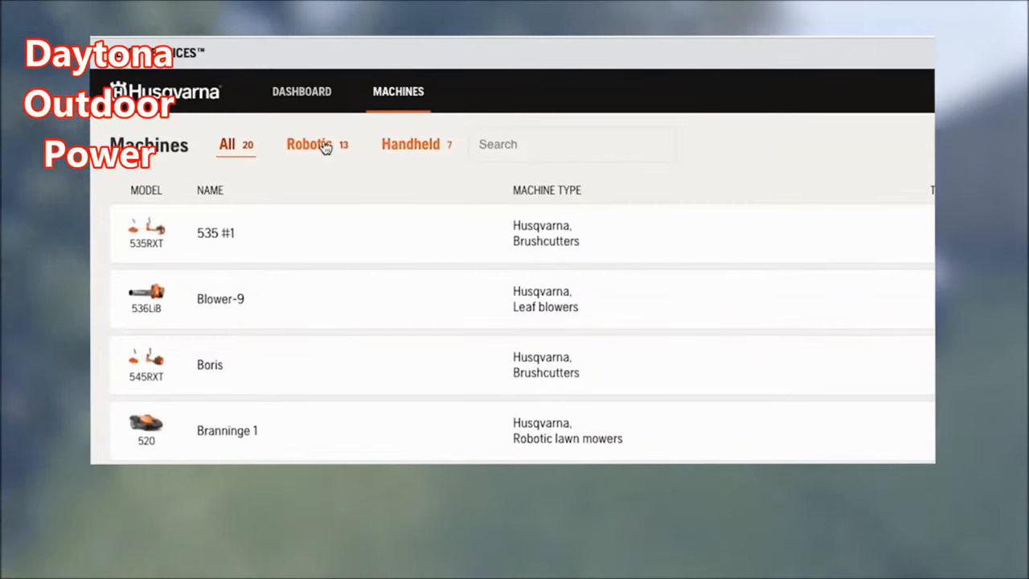
Filter the machines list to the 13 robotic mowers, then back to all 20 machines.
{"action": "left_click", "coordinate": [319, 145]}
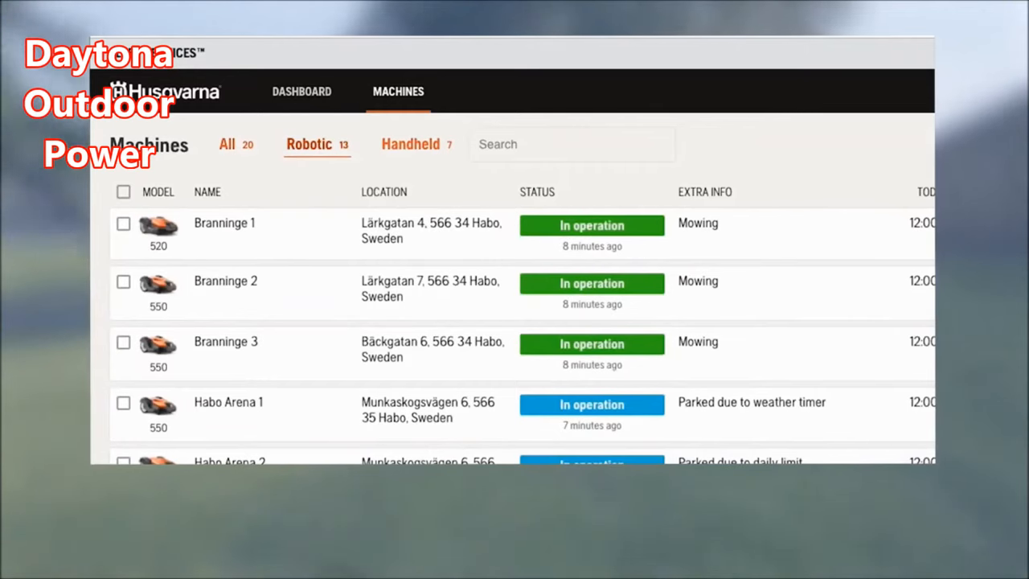
{"action": "left_click", "coordinate": [233, 147]}
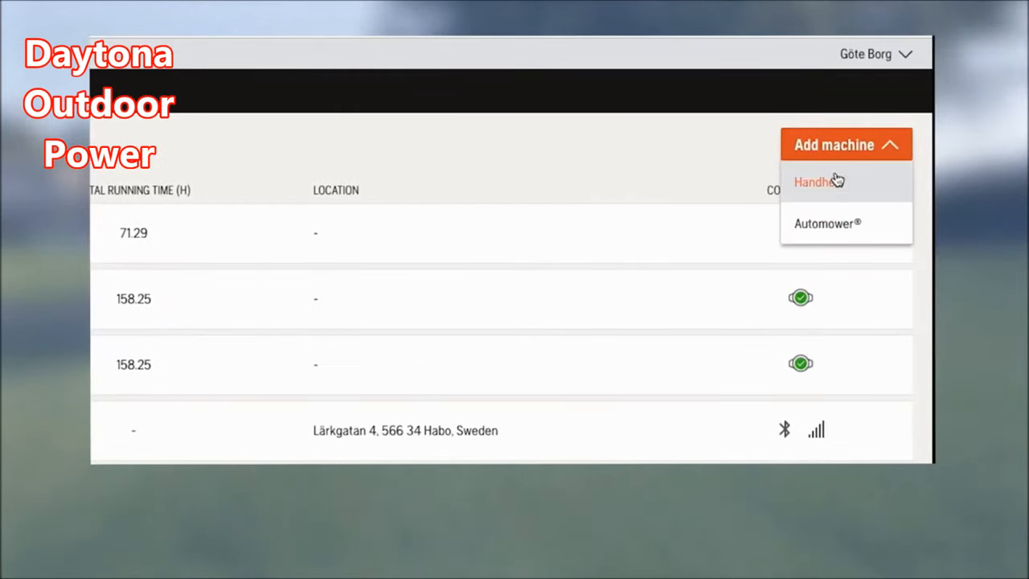
Add a handheld leaf blower from another brand, choosing Stihl as the brand.
{"action": "left_click", "coordinate": [833, 193]}
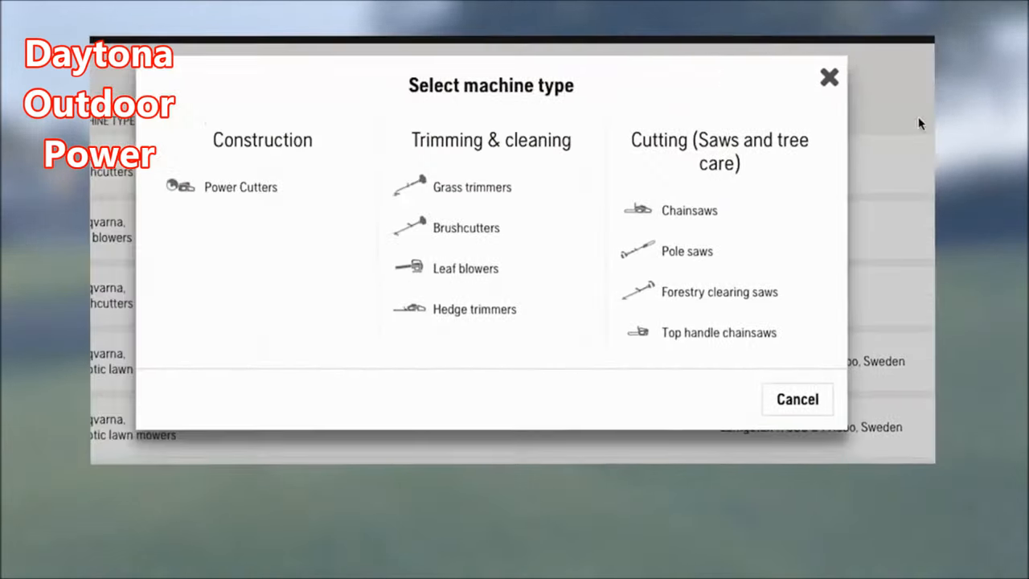
{"action": "left_click", "coordinate": [466, 273]}
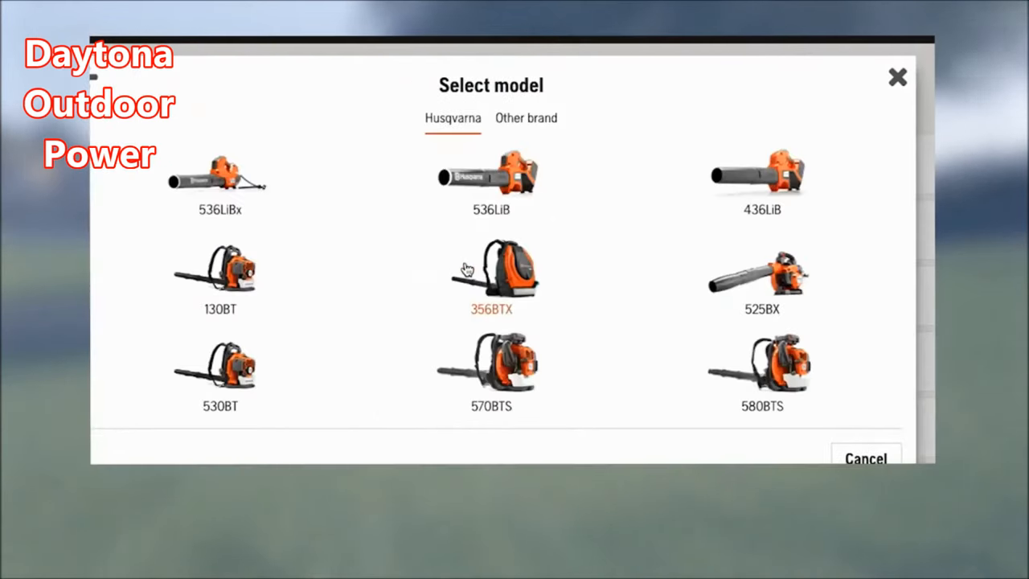
{"action": "left_click", "coordinate": [530, 121]}
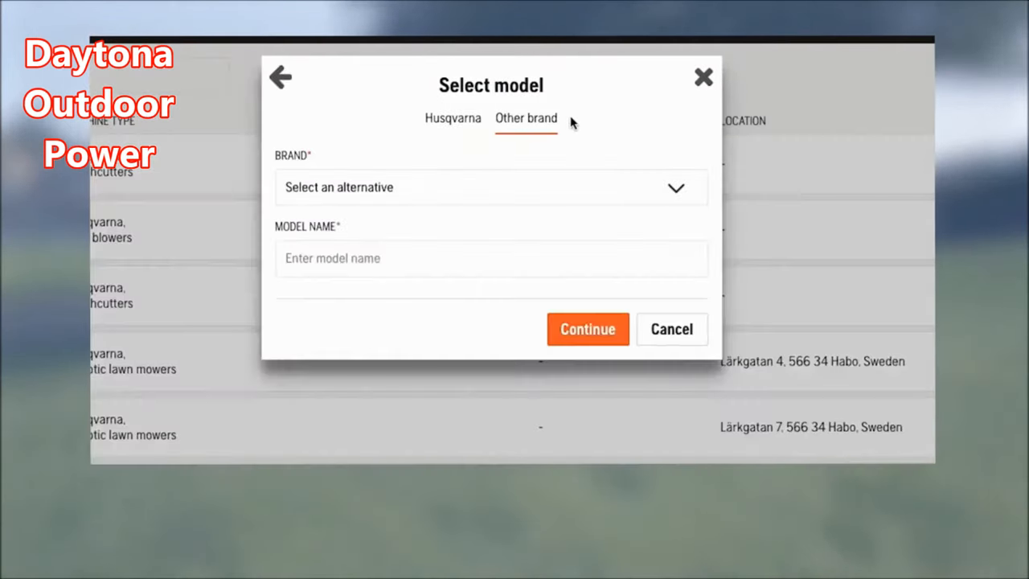
{"action": "left_click", "coordinate": [577, 192]}
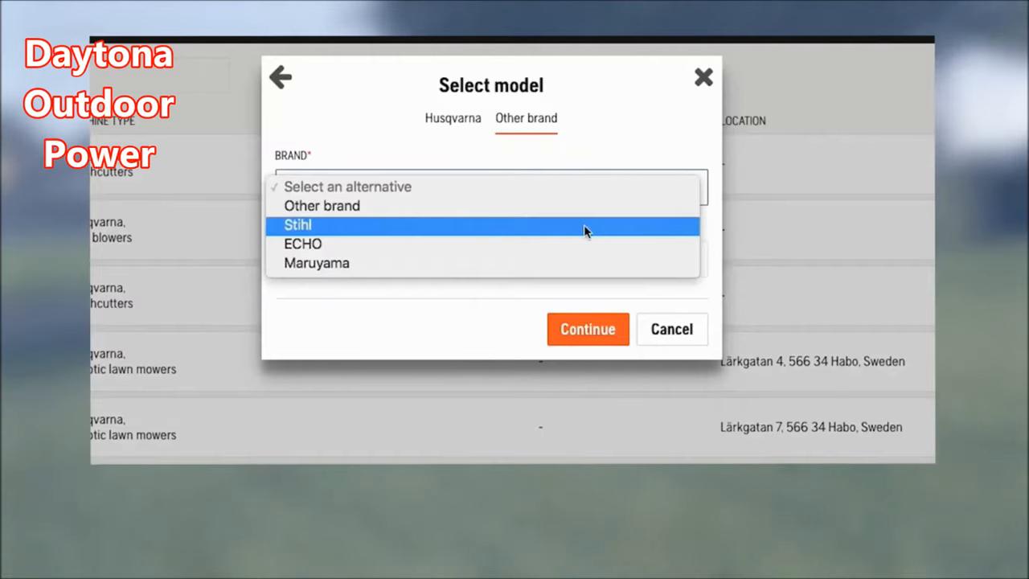
{"action": "left_click", "coordinate": [585, 229]}
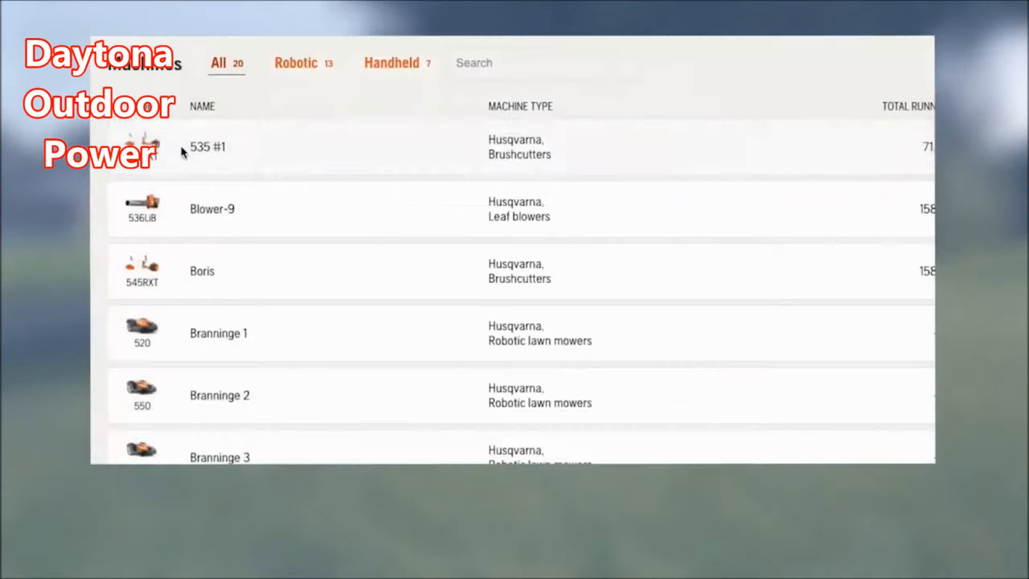
Show the machine details and usage chart of the 535 #1 brushcutter.
{"action": "left_click", "coordinate": [176, 150]}
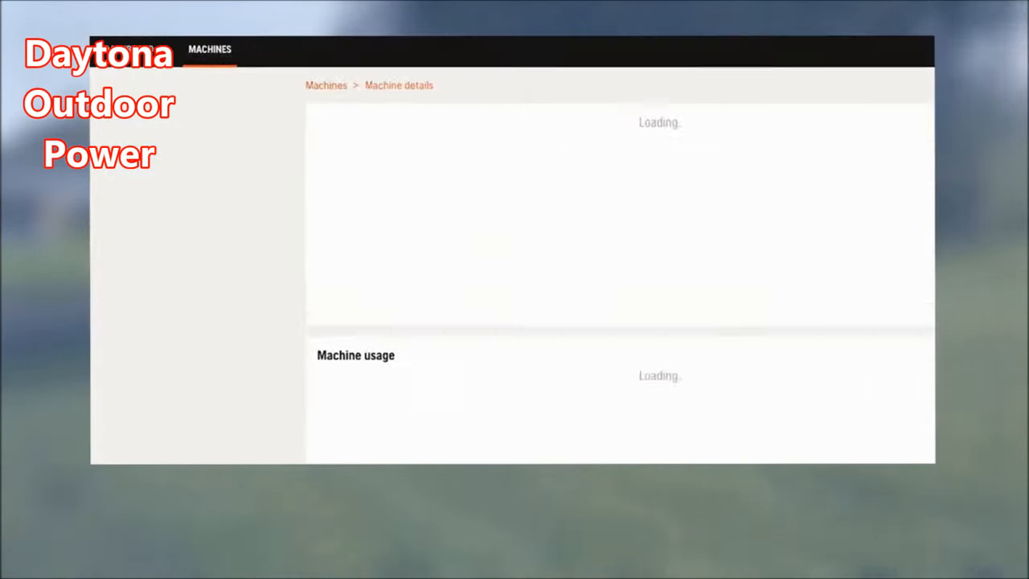